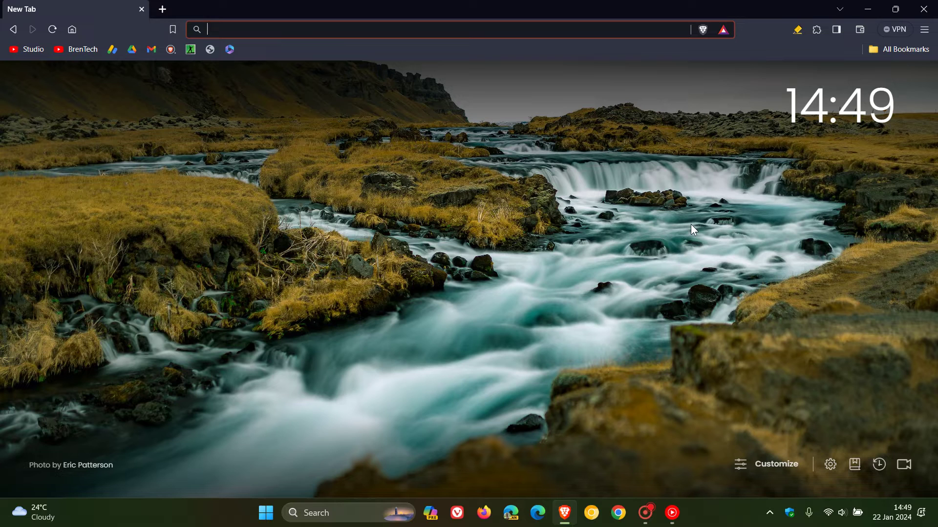
# Show the About Brave page confirming version 1.61.120 is up to date.
pyautogui.click(924, 29)
pyautogui.moveTo(782, 308)
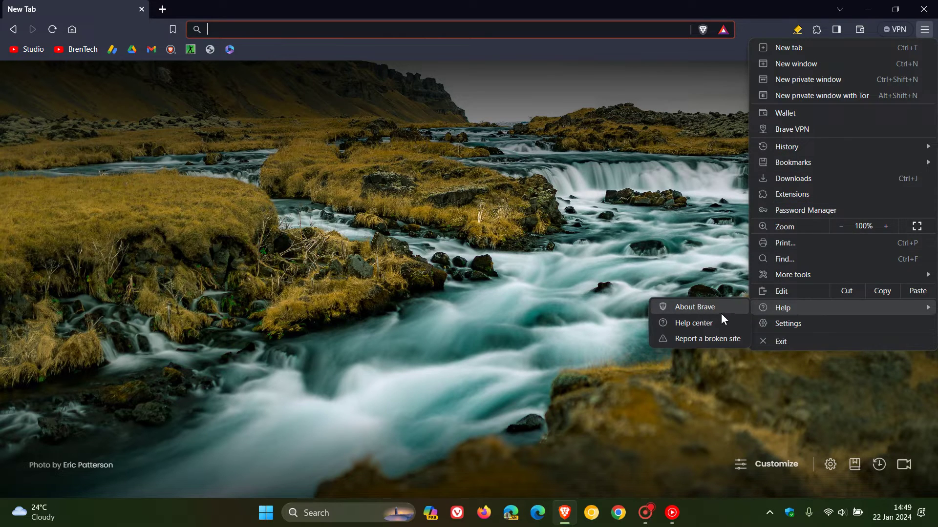
pyautogui.click(715, 308)
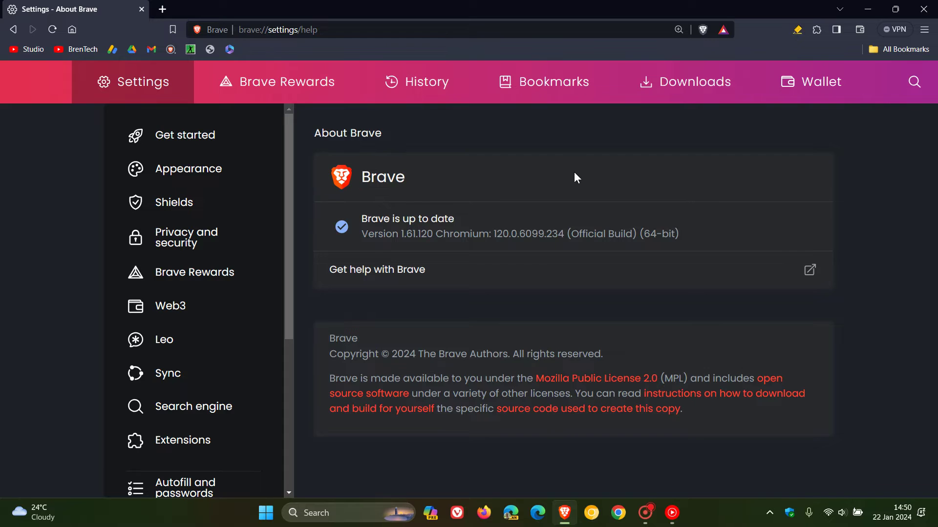
# Show the Shields defaults for trackers, ads, scripts and fingerprinting in Settings.
pyautogui.click(178, 203)
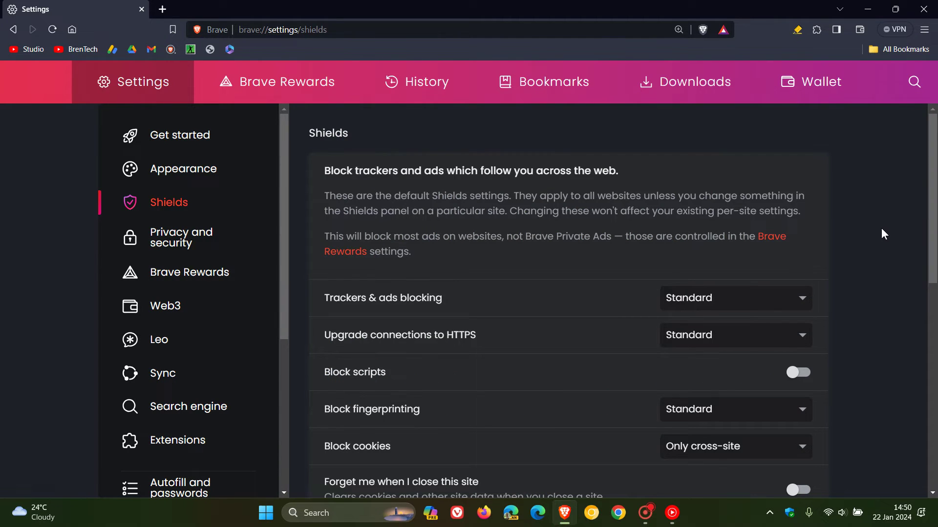
pyautogui.scroll(-1, 878, 236)
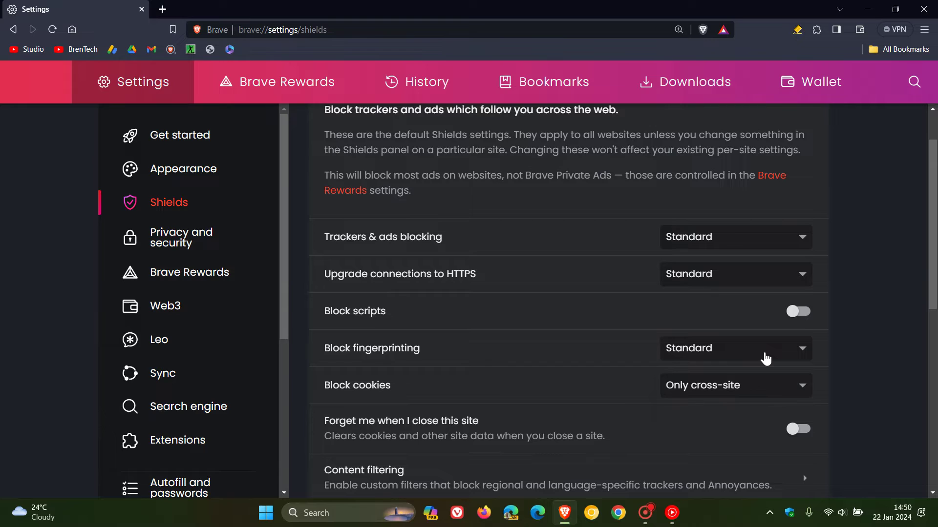
# Expand the Block fingerprinting choices: Strict, Standard and Disabled.
pyautogui.click(764, 358)
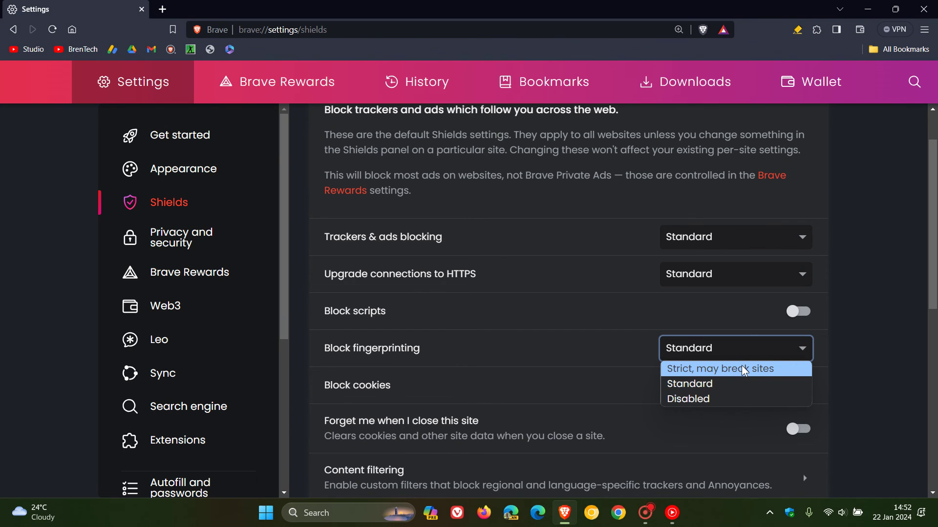
# Return from Shields settings to the New Tab page, leaving fingerprinting at Standard.
pyautogui.click(72, 30)
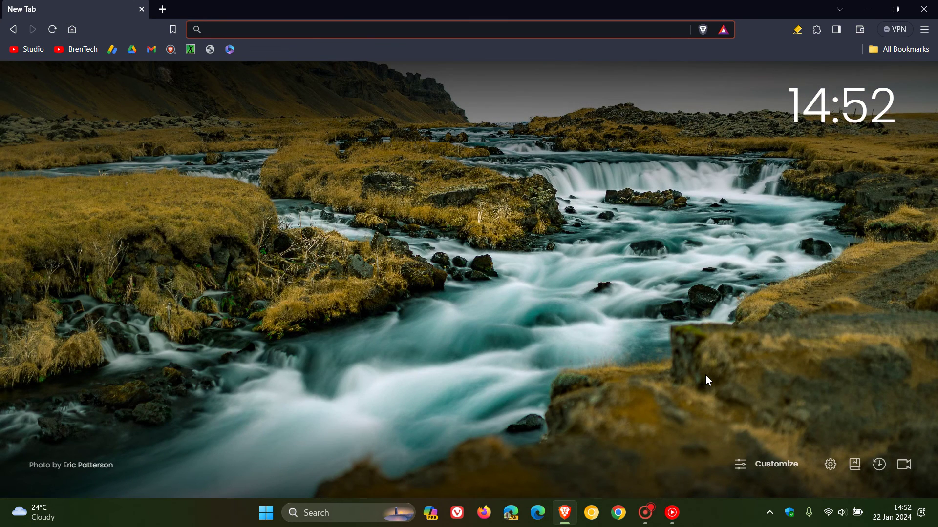